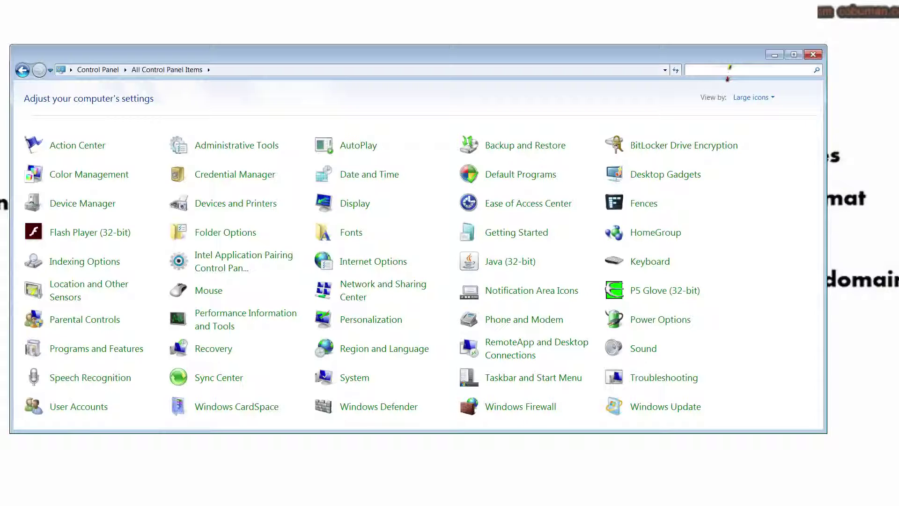
- Search Control Panel for User Accounts and open the form for creating a new account from account management
type("user caouacc")
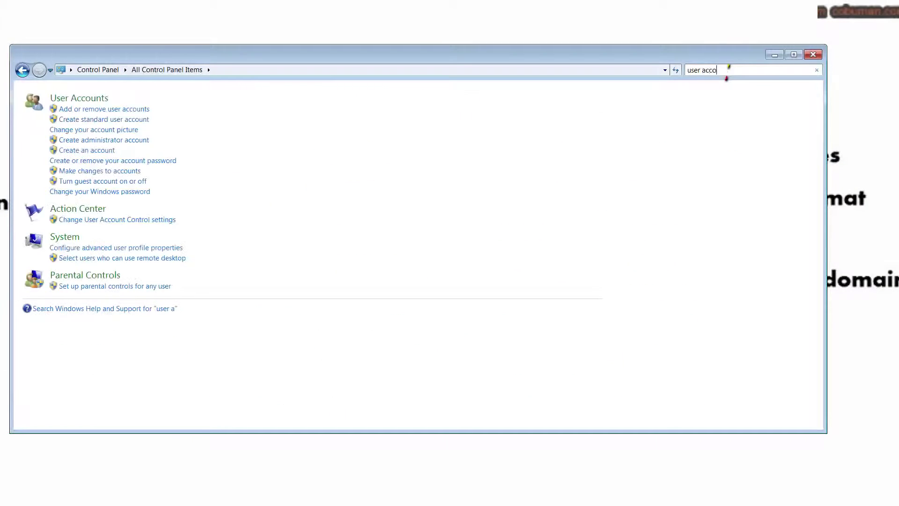
left_click(83, 99)
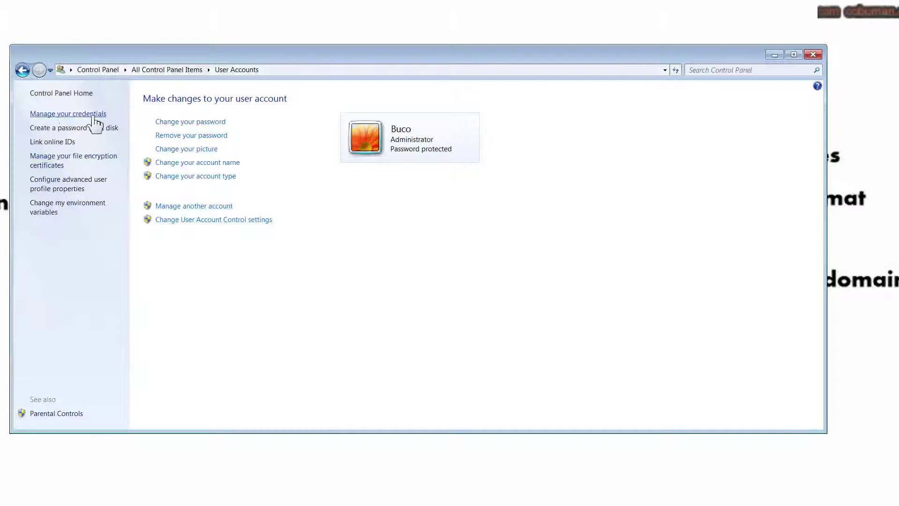
left_click(214, 208)
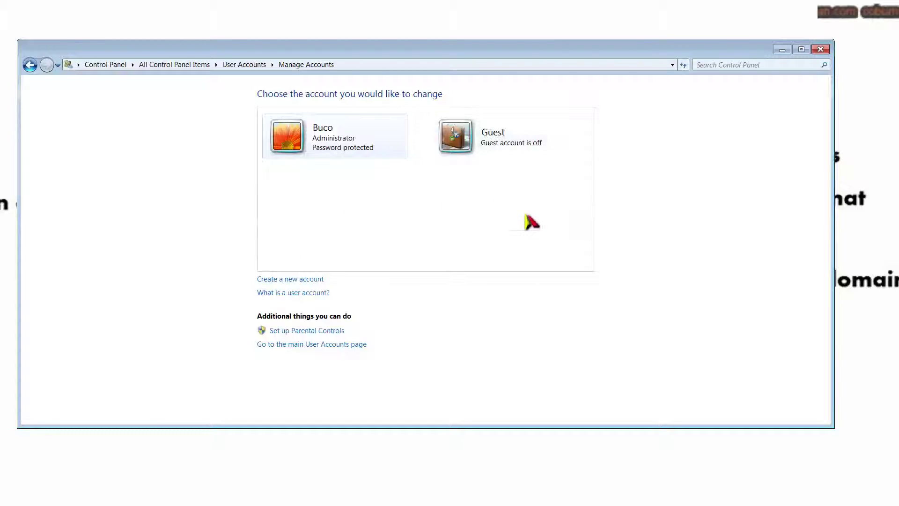
left_click(312, 283)
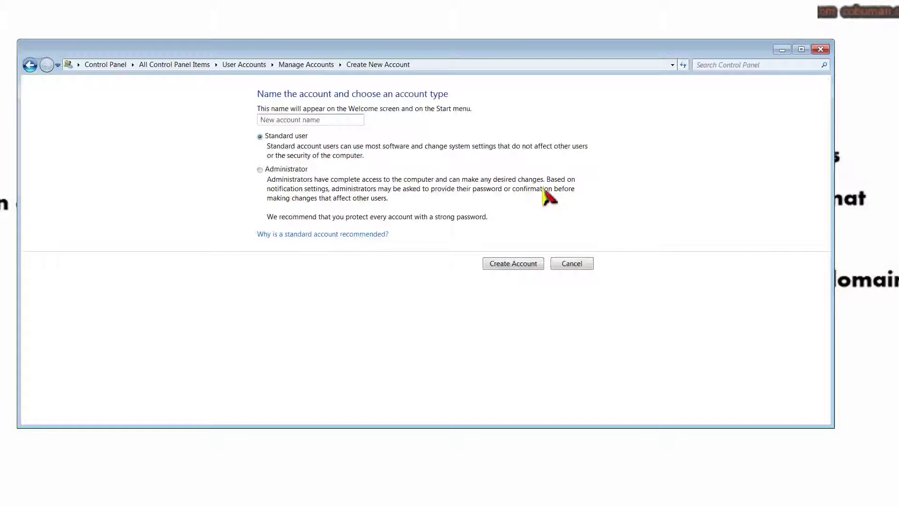
- Enter cobuman as the name of the new account
type("cobuman")
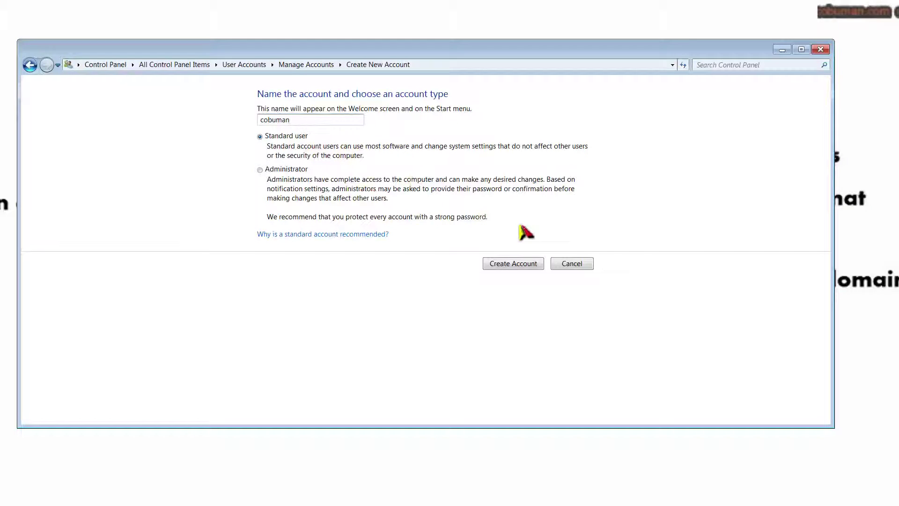
left_click_drag(458, 51, 451, 53)
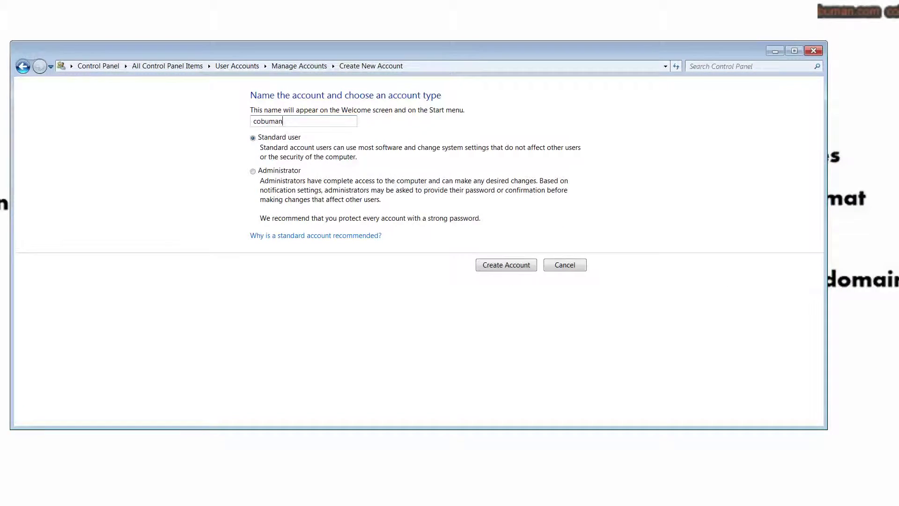
key("Return")
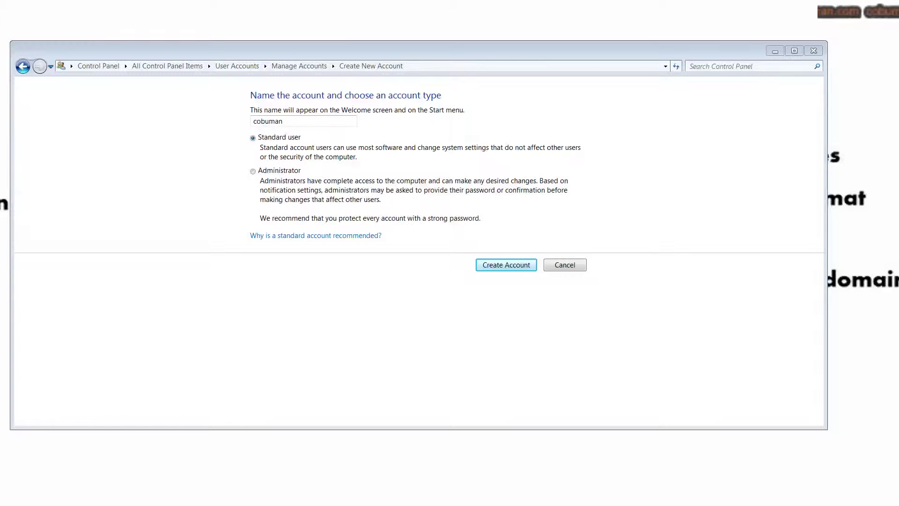
- Open the Users folder on Local Disk (C:) in File Explorer to view the user profile folders
left_click_drag(898, 68, 387, 85)
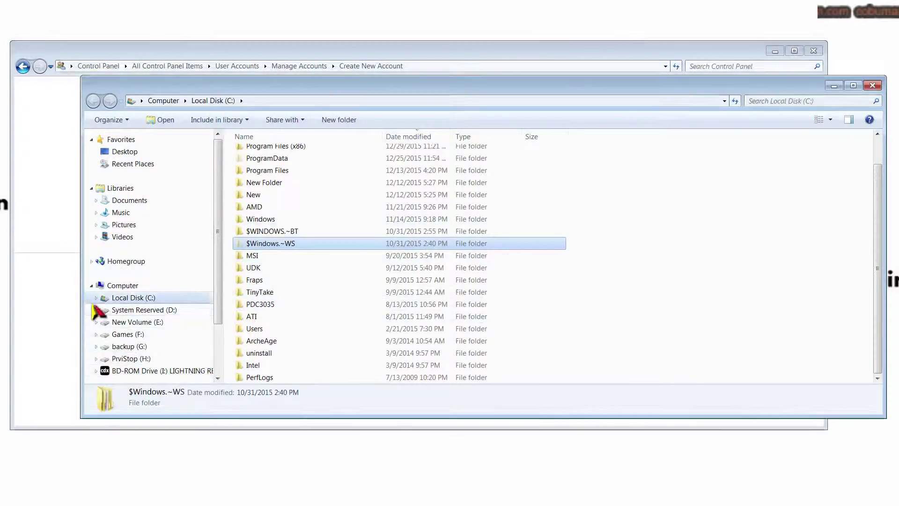
scroll(220, 281, "down", 1)
left_click(305, 306)
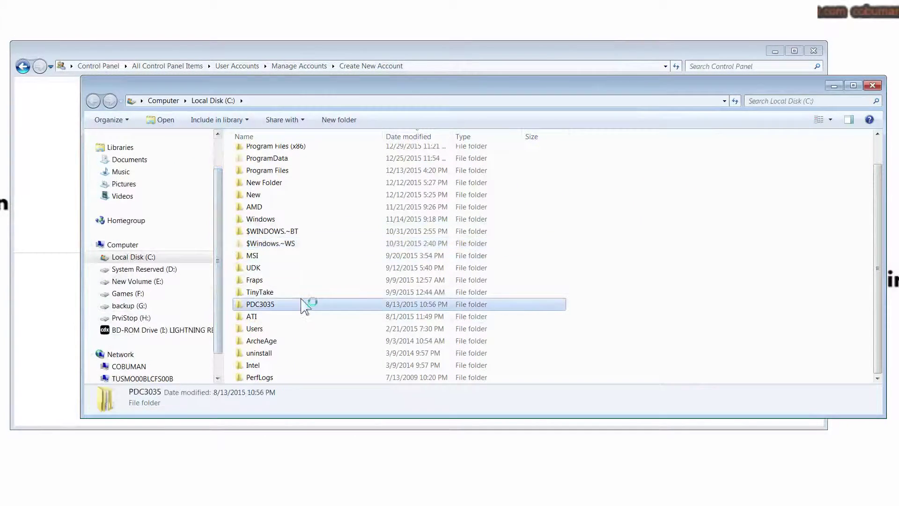
scroll(221, 295, "up", 2)
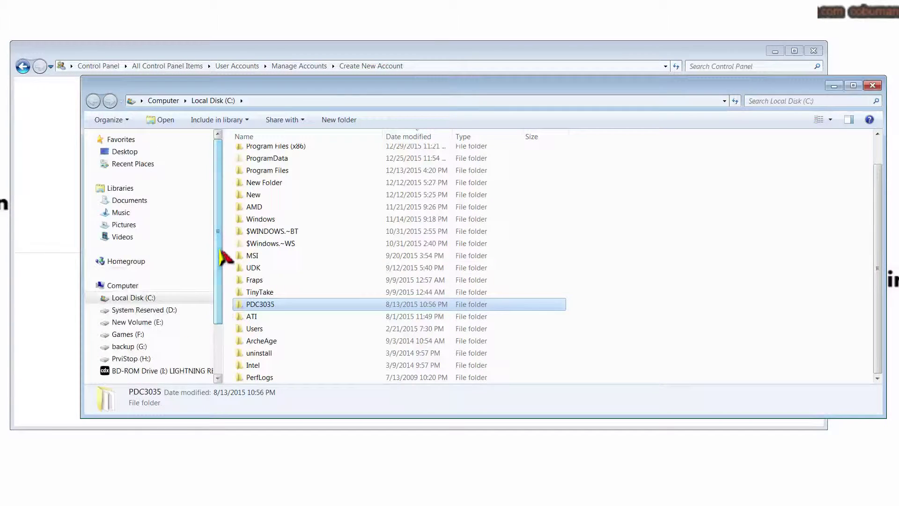
left_click(263, 329)
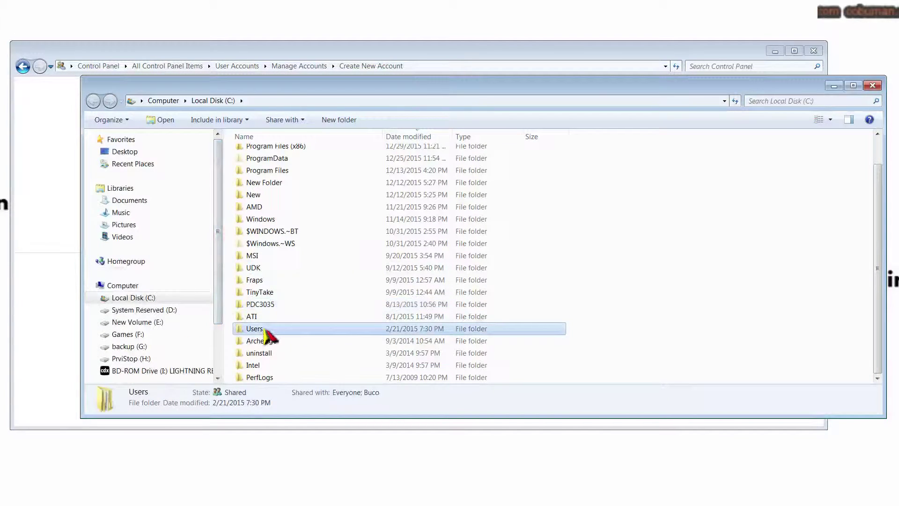
double_click(265, 330)
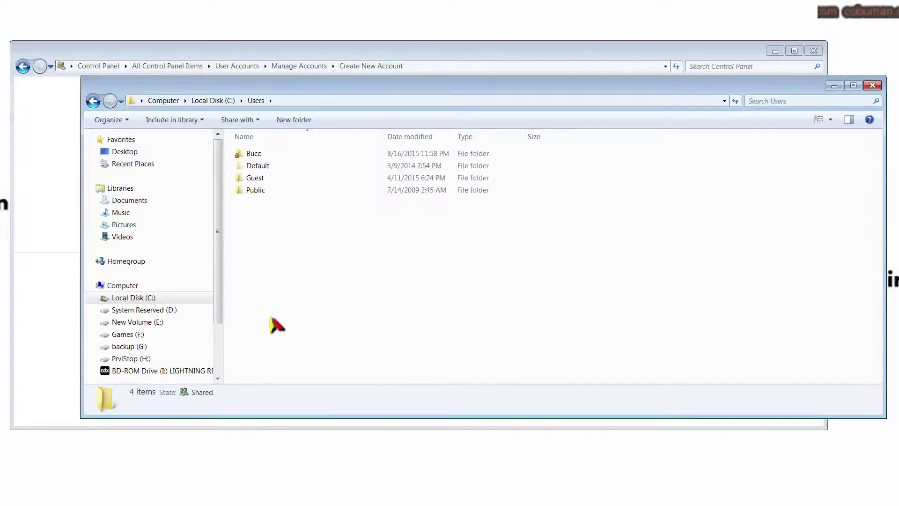
- Examine the administrator's profile folder inside Users, then return to the account creation form
left_click(270, 156)
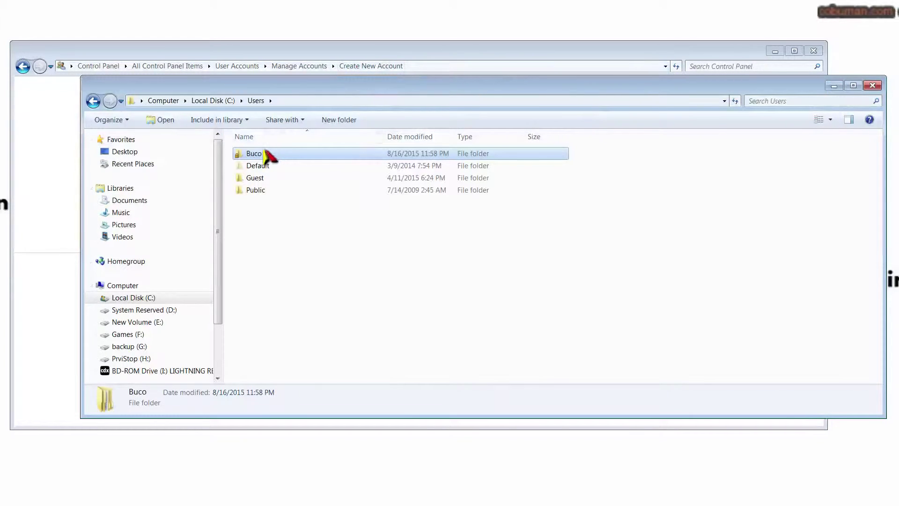
double_click(255, 153)
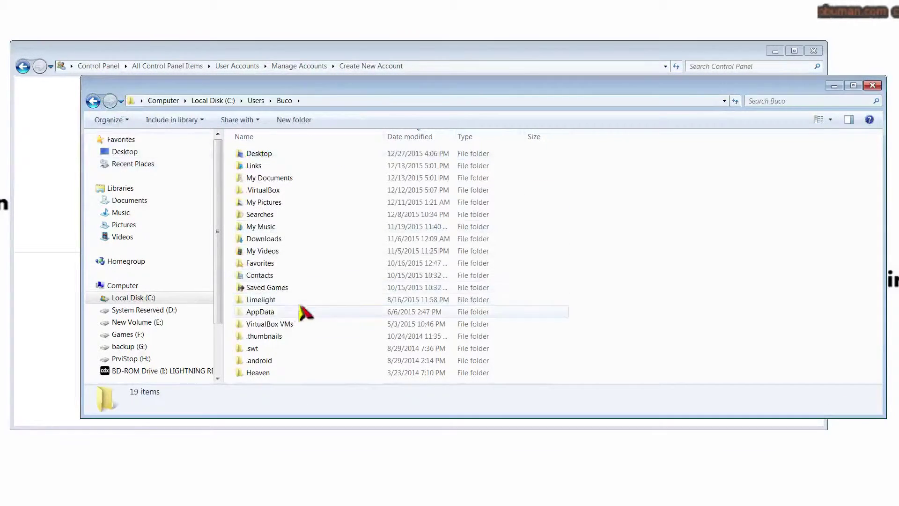
left_click(94, 102)
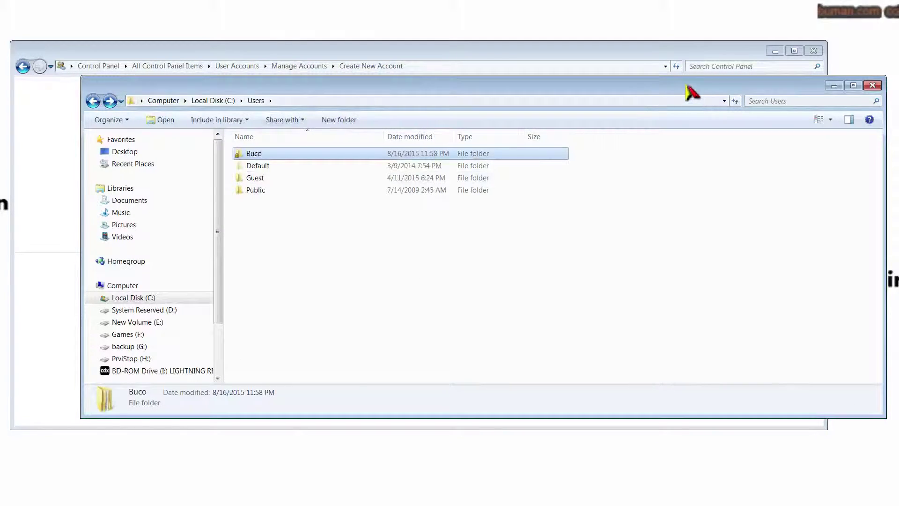
left_click_drag(691, 90, 632, 150)
left_click(380, 55)
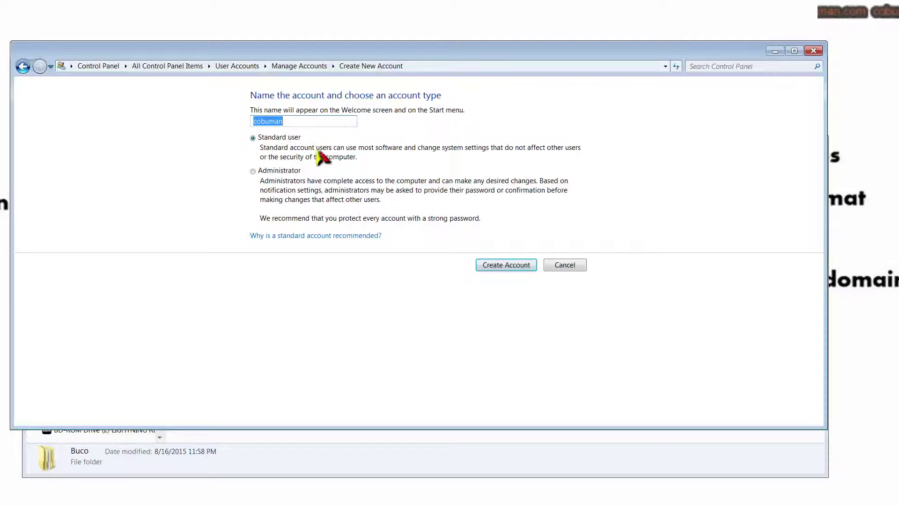
- Set the account type to Standard user and create the cobuman account
left_click(253, 171)
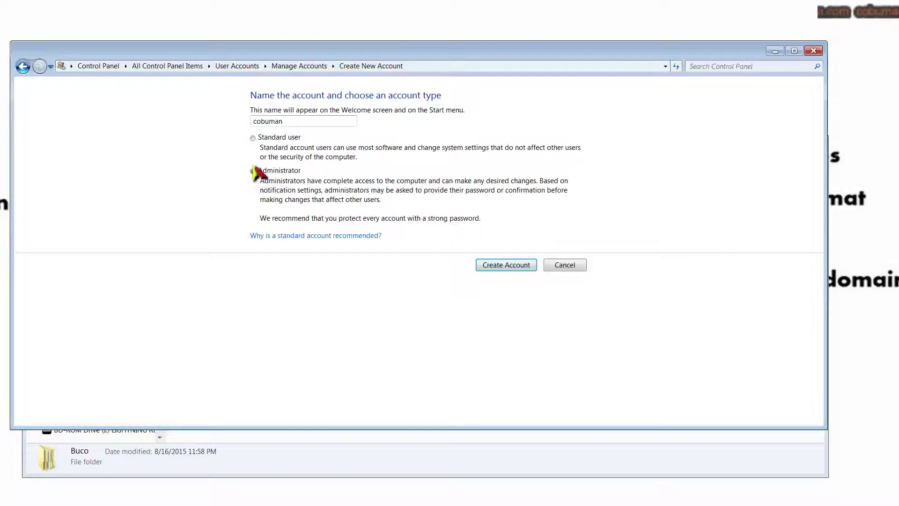
left_click(253, 138)
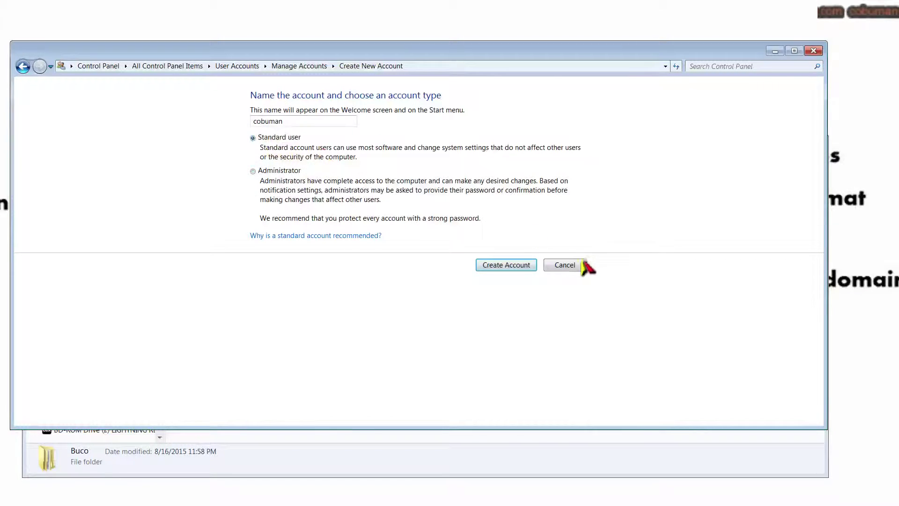
left_click(514, 267)
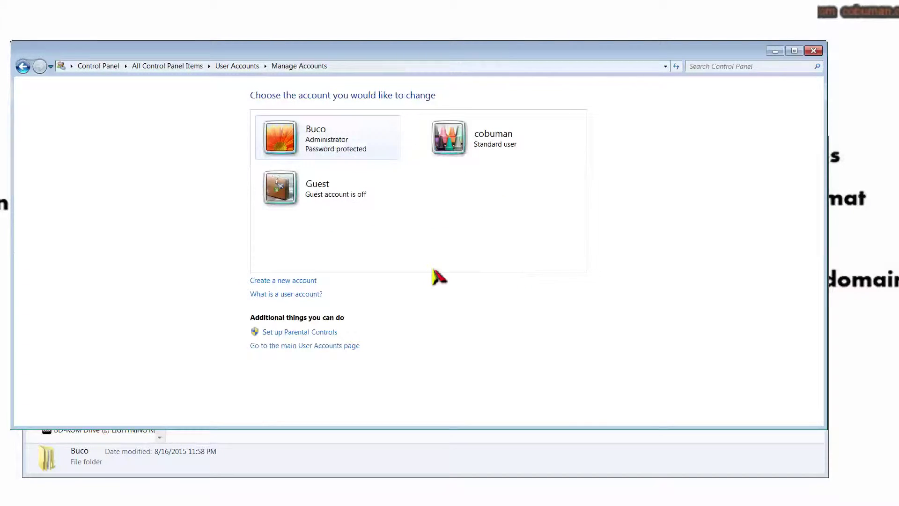
- Open the cobuman account from the account list and review which changes can be made to it
left_click(481, 143)
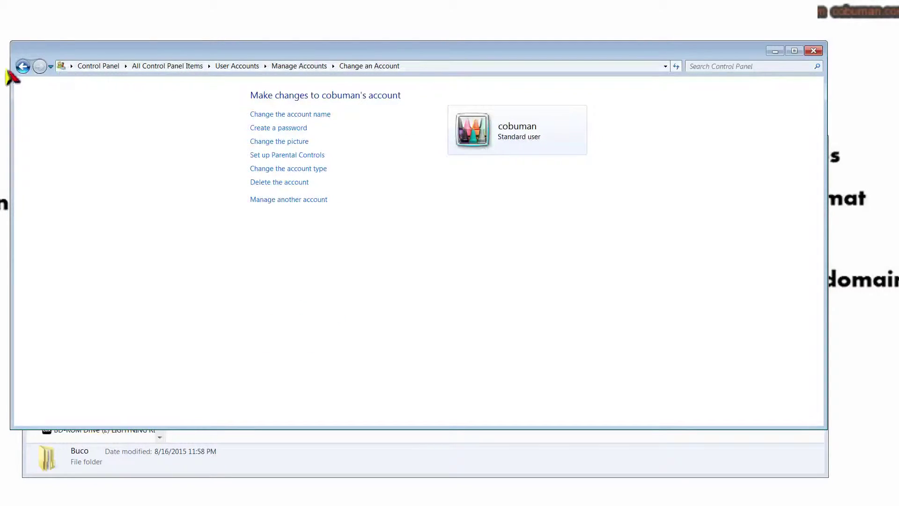
left_click(22, 66)
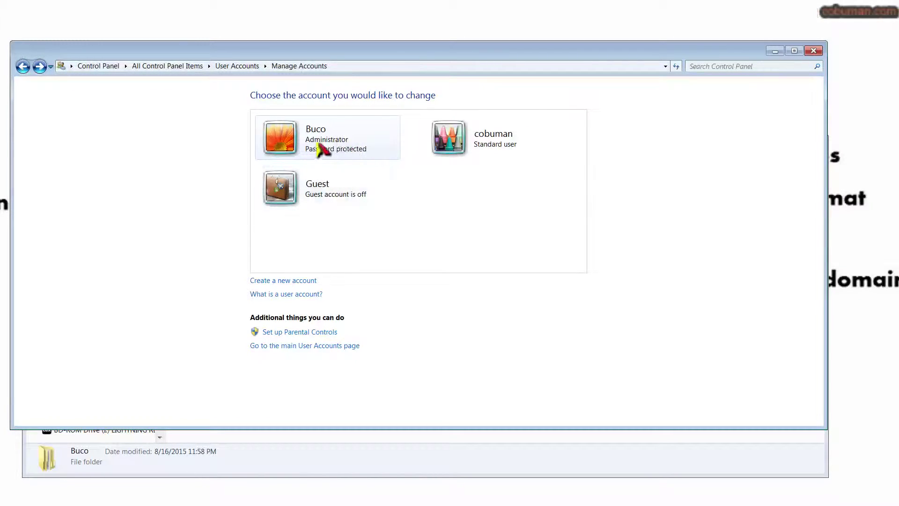
left_click(508, 138)
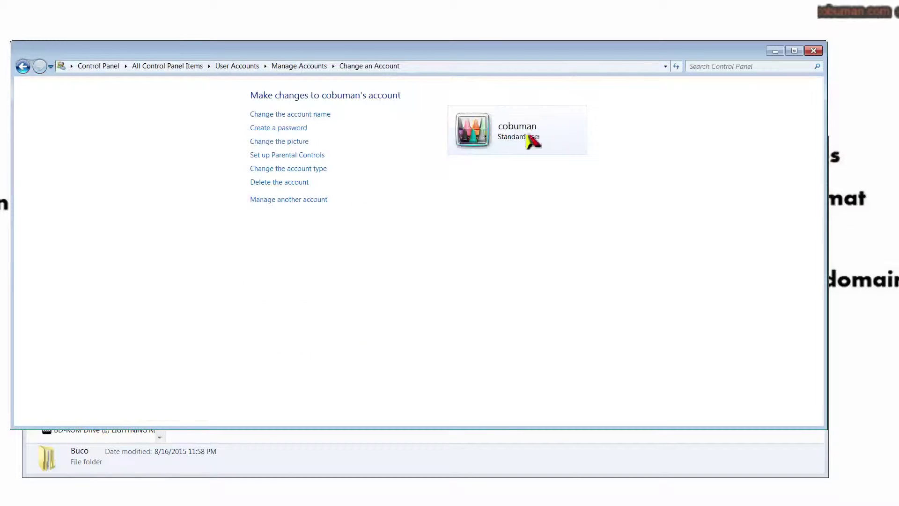
left_click(23, 65)
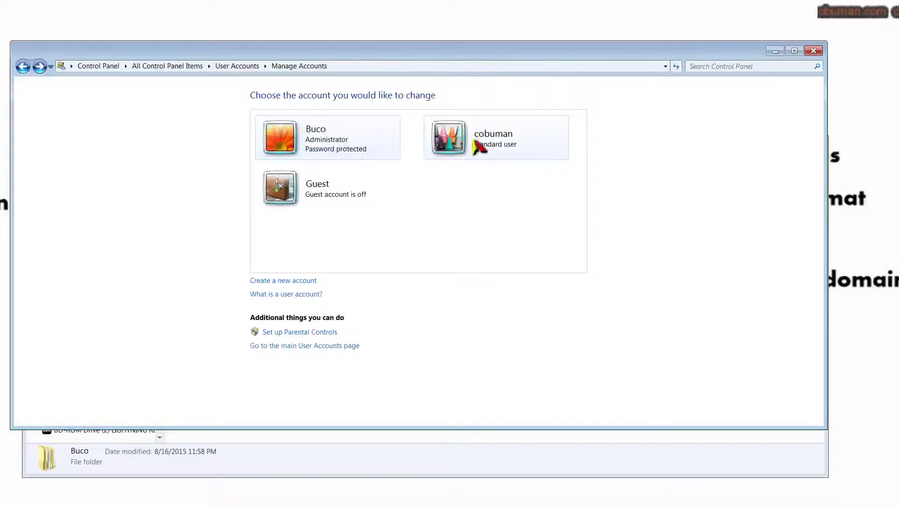
left_click(487, 154)
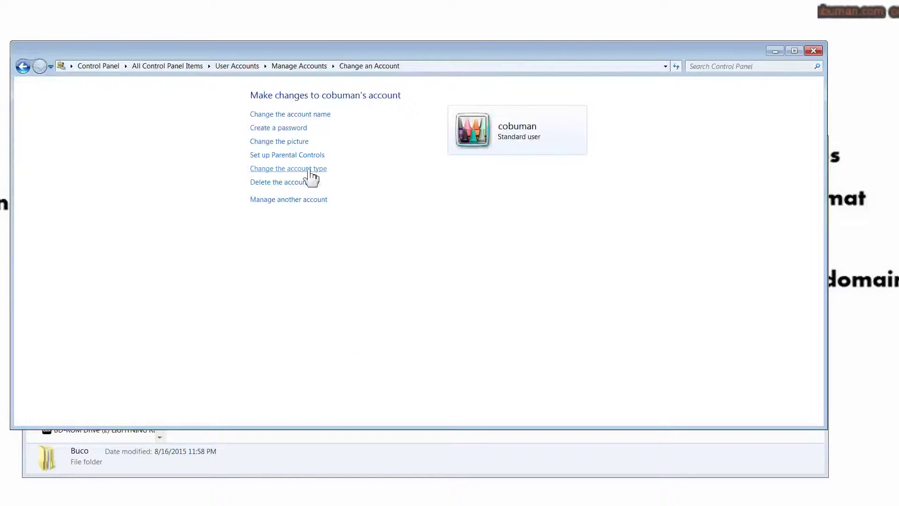
- Examine the password creation form for the cobuman account and go back without setting a password
left_click(287, 133)
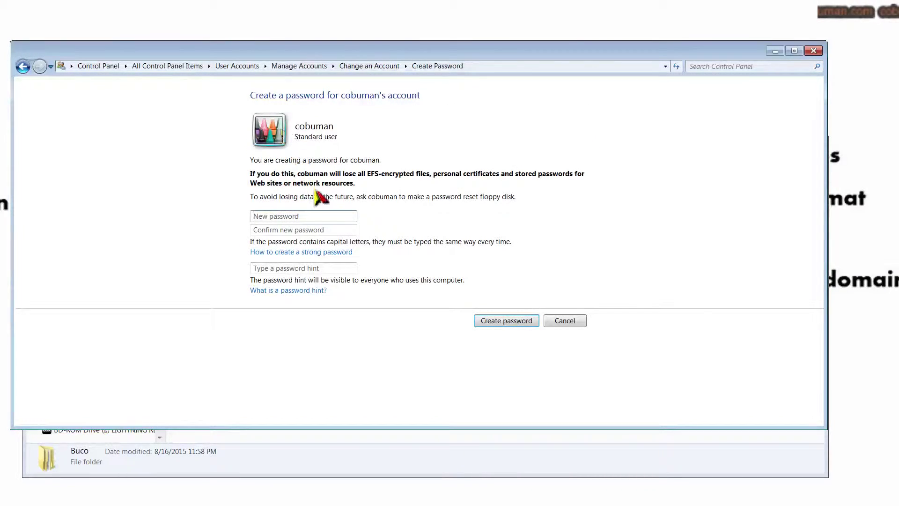
left_click(23, 66)
left_click(285, 129)
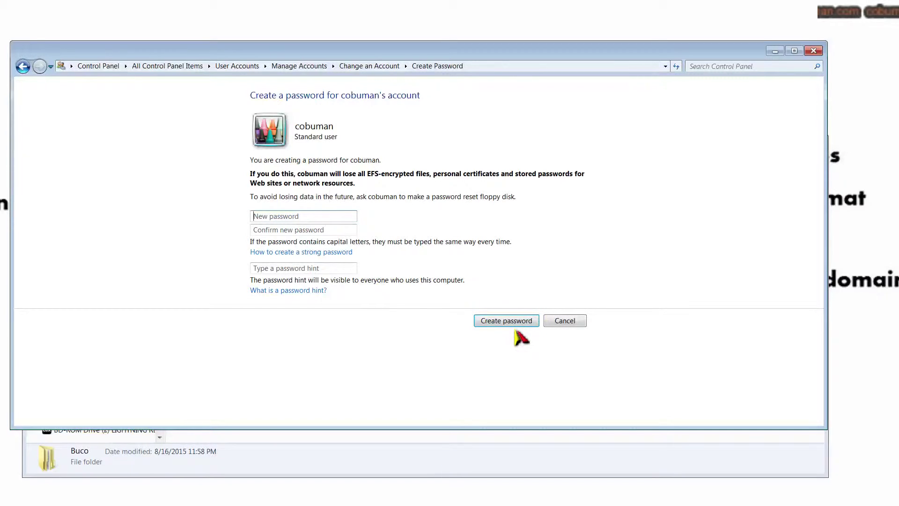
left_click(22, 66)
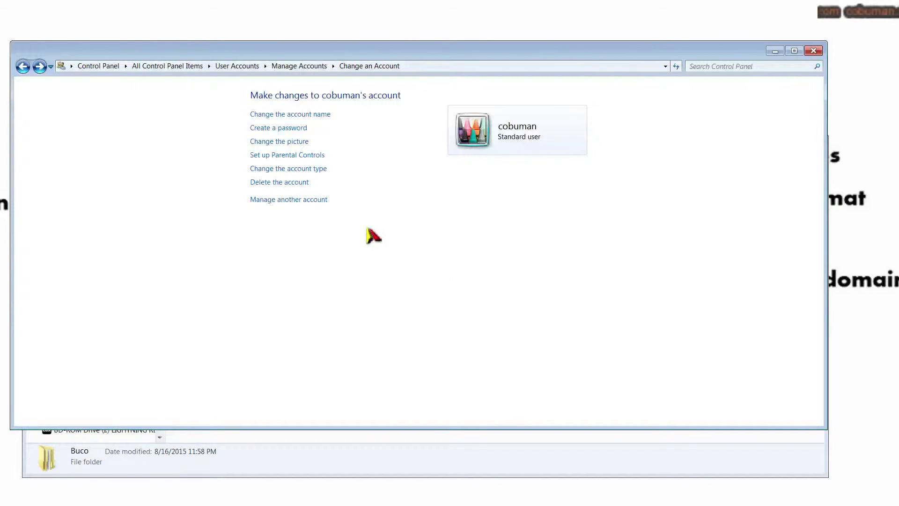
- Return to the account list and reopen the change options for the cobuman account
left_click(22, 67)
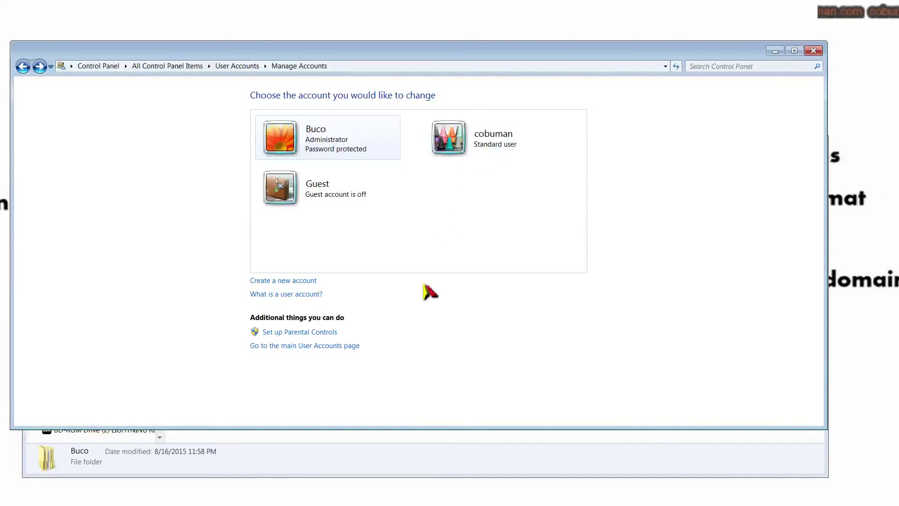
left_click(500, 149)
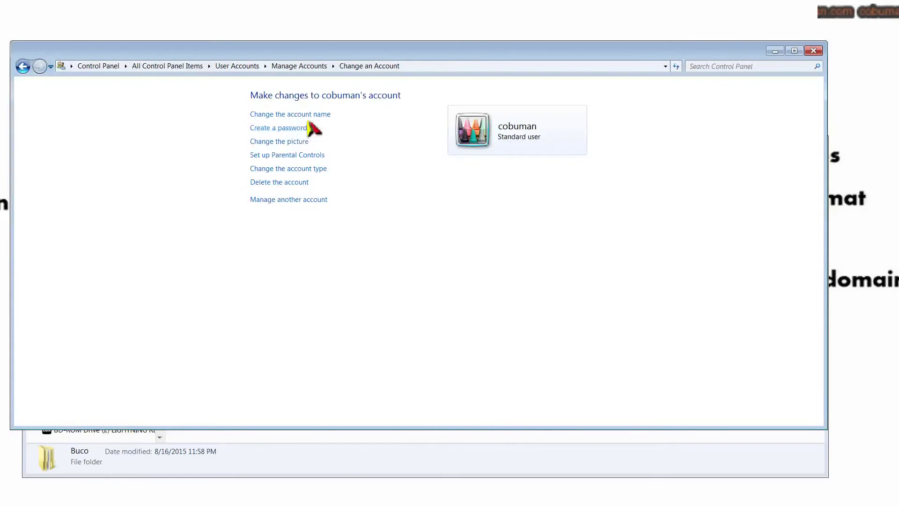